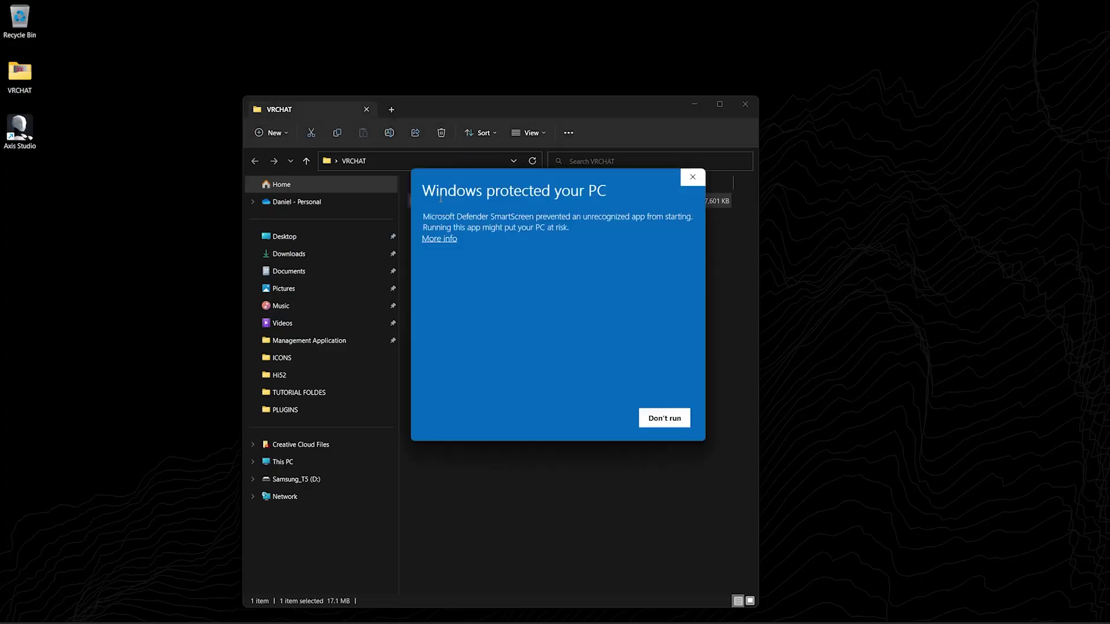
- Install NeuronOSC past the security warning with default setup options, then launch VRChat from Steam
{"action": "left_click", "coordinate": [446, 240]}
{"action": "left_click", "coordinate": [597, 417]}
{"action": "left_click", "coordinate": [638, 397]}
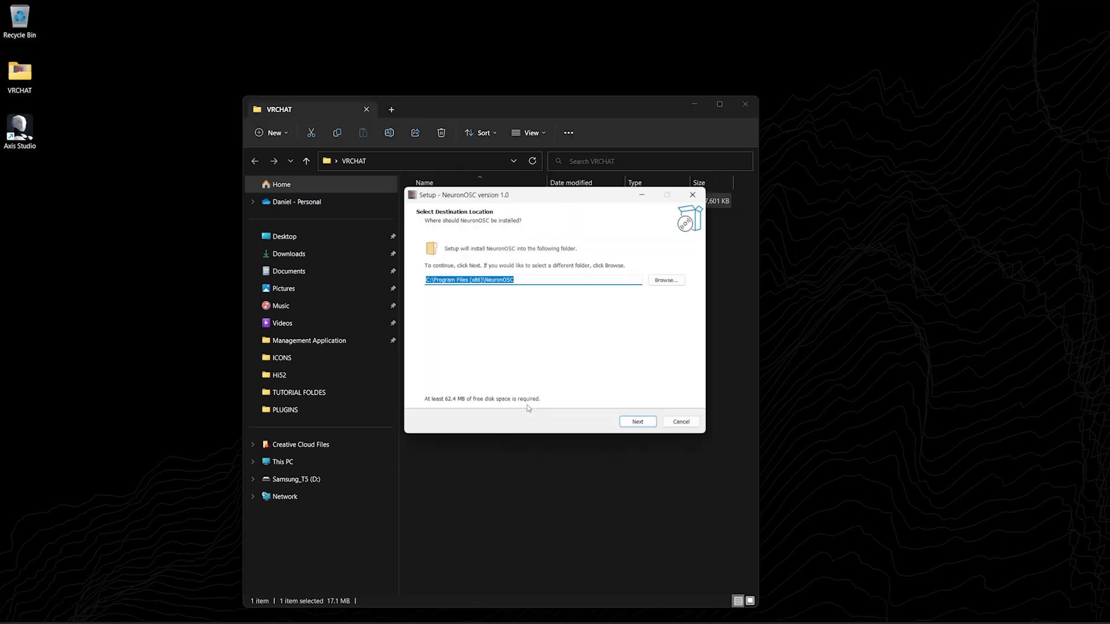
{"action": "left_click", "coordinate": [640, 423]}
{"action": "left_click", "coordinate": [638, 422]}
{"action": "left_click", "coordinate": [638, 422]}
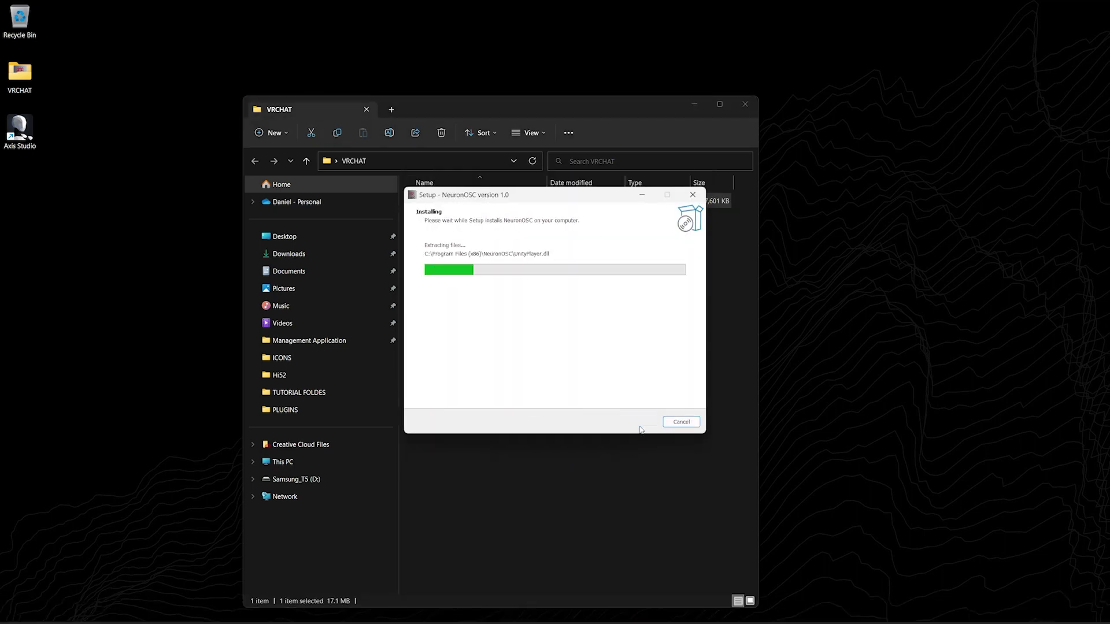
{"action": "left_click", "coordinate": [633, 421]}
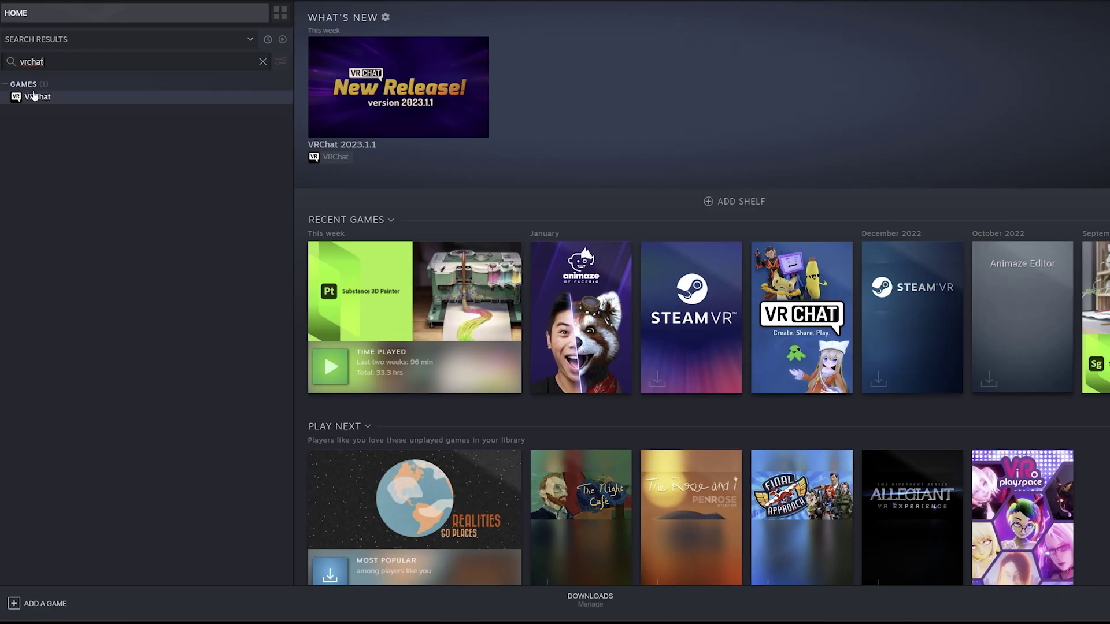
{"action": "left_click", "coordinate": [33, 97]}
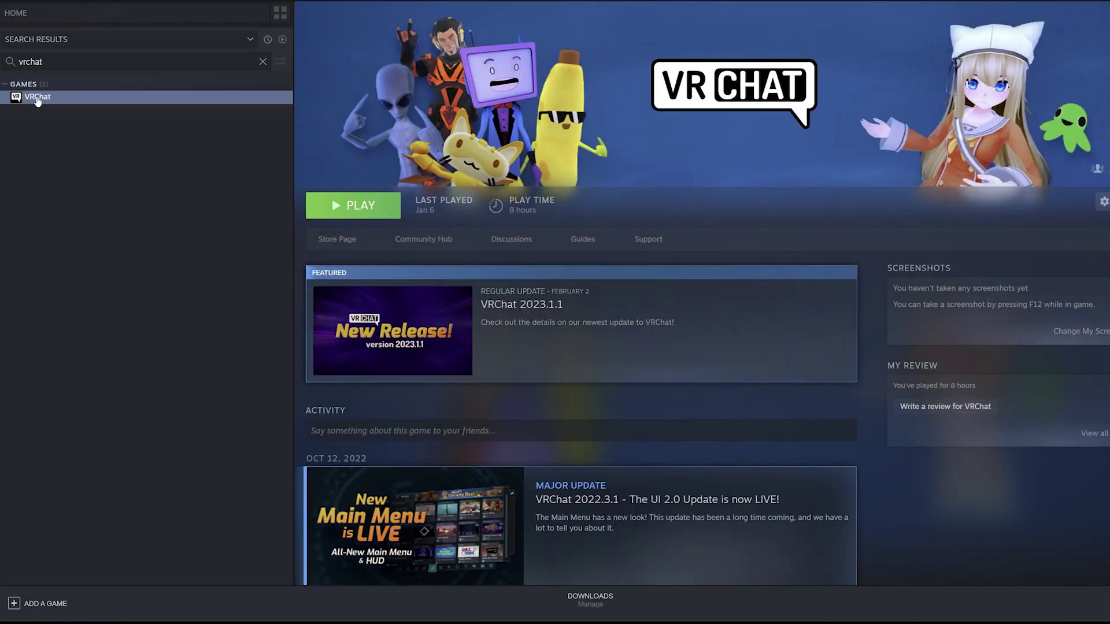
{"action": "left_click", "coordinate": [367, 207]}
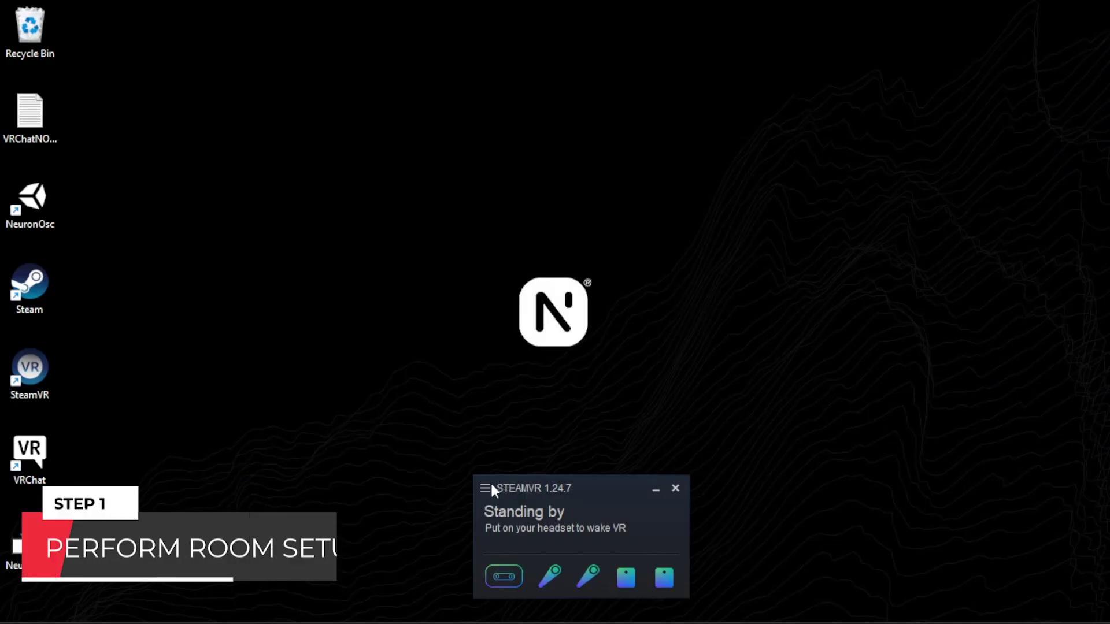
- Run SteamVR Room Setup as Standing Only, calibrating the play space centre and the floor at 0 cm
{"action": "left_click", "coordinate": [488, 485]}
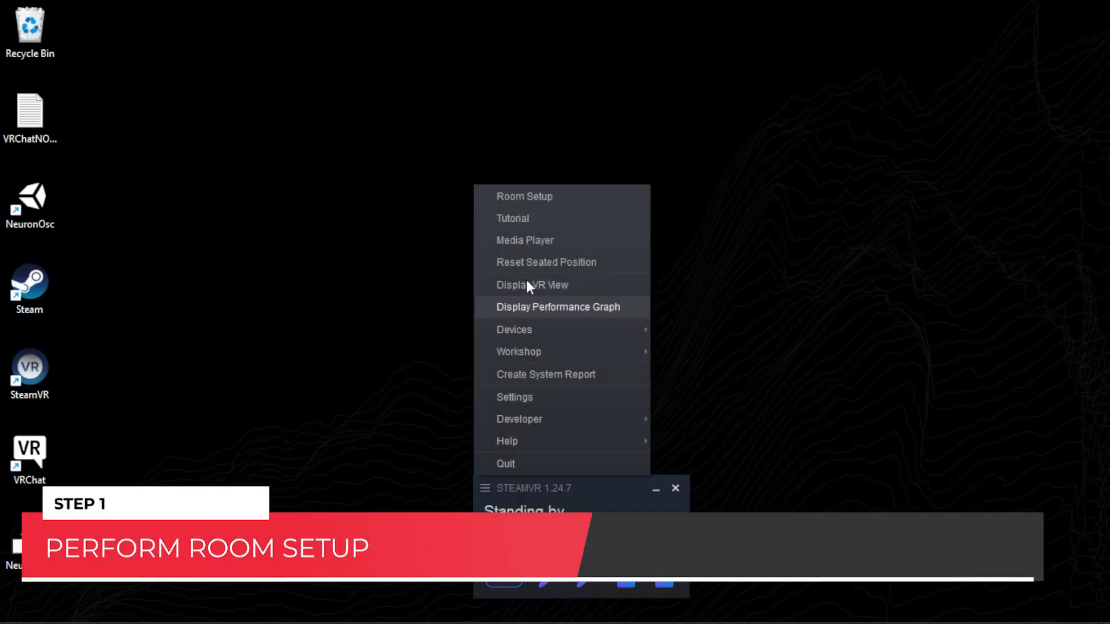
{"action": "left_click", "coordinate": [533, 195]}
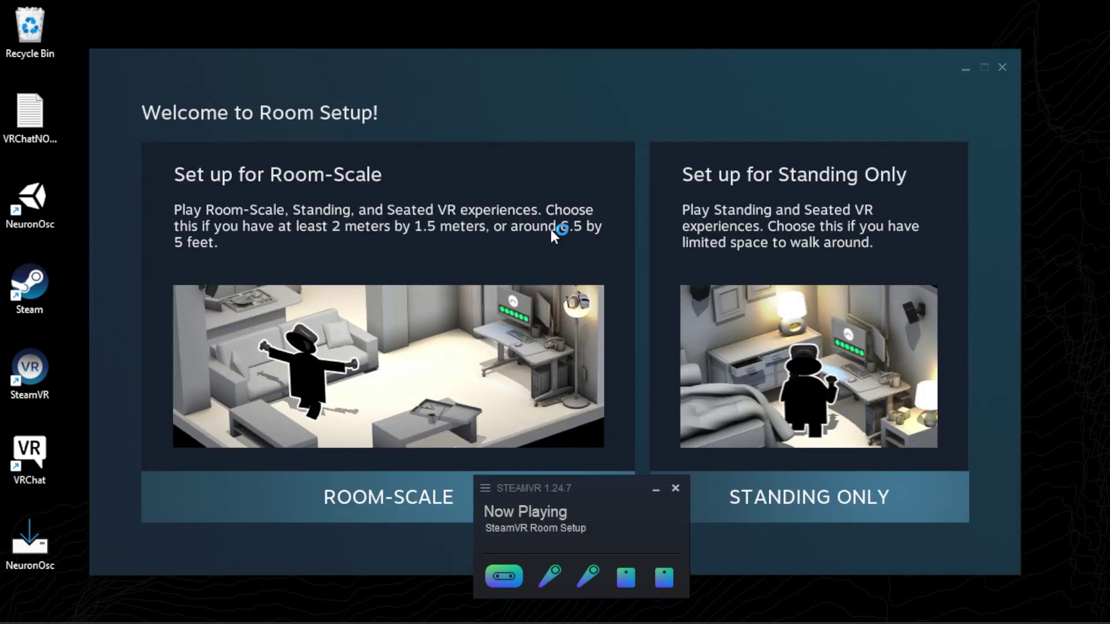
{"action": "left_click", "coordinate": [795, 489]}
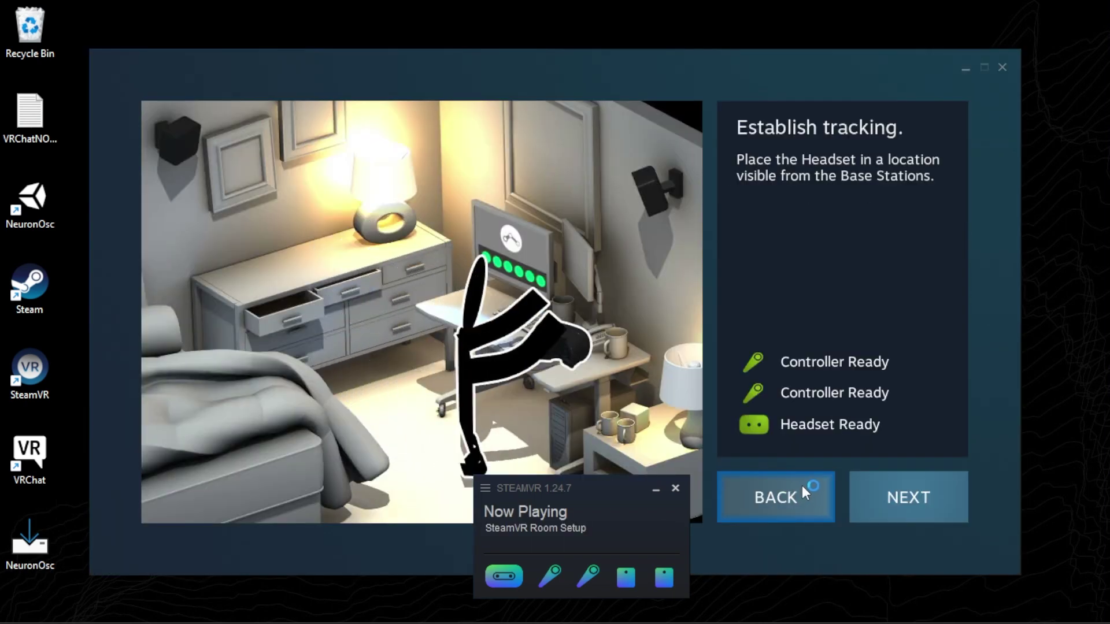
{"action": "left_click", "coordinate": [907, 497]}
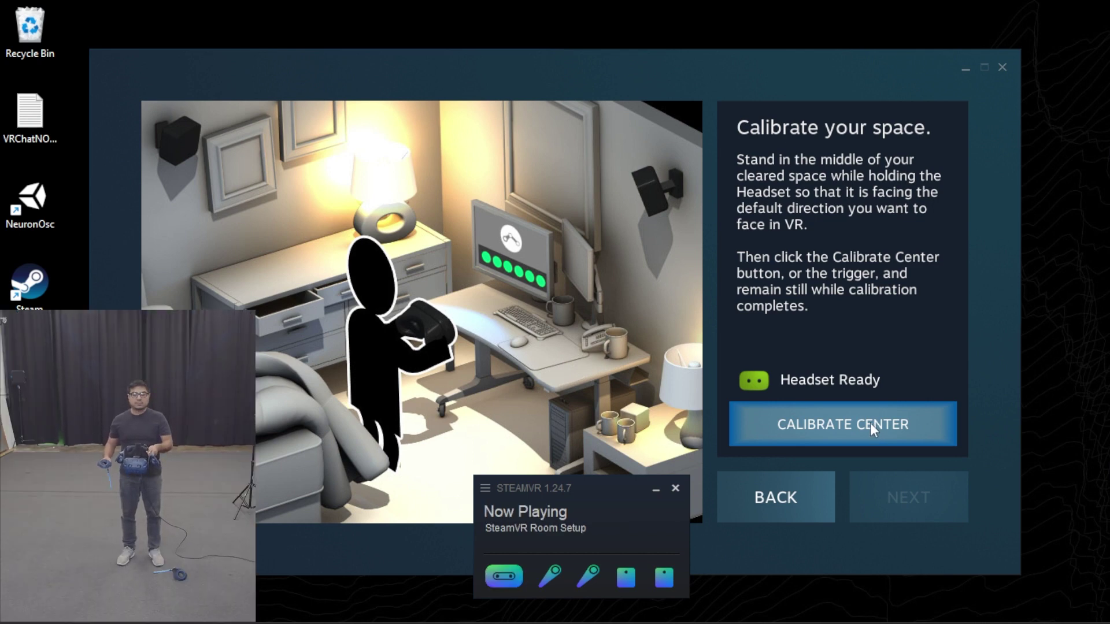
{"action": "left_click", "coordinate": [870, 422]}
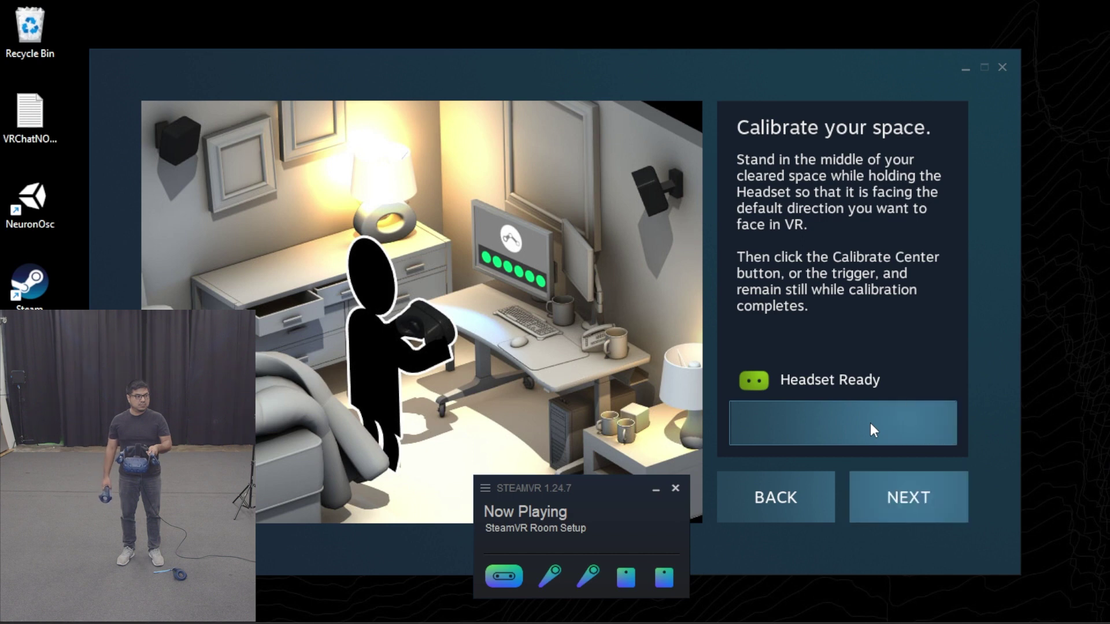
{"action": "left_click", "coordinate": [858, 426]}
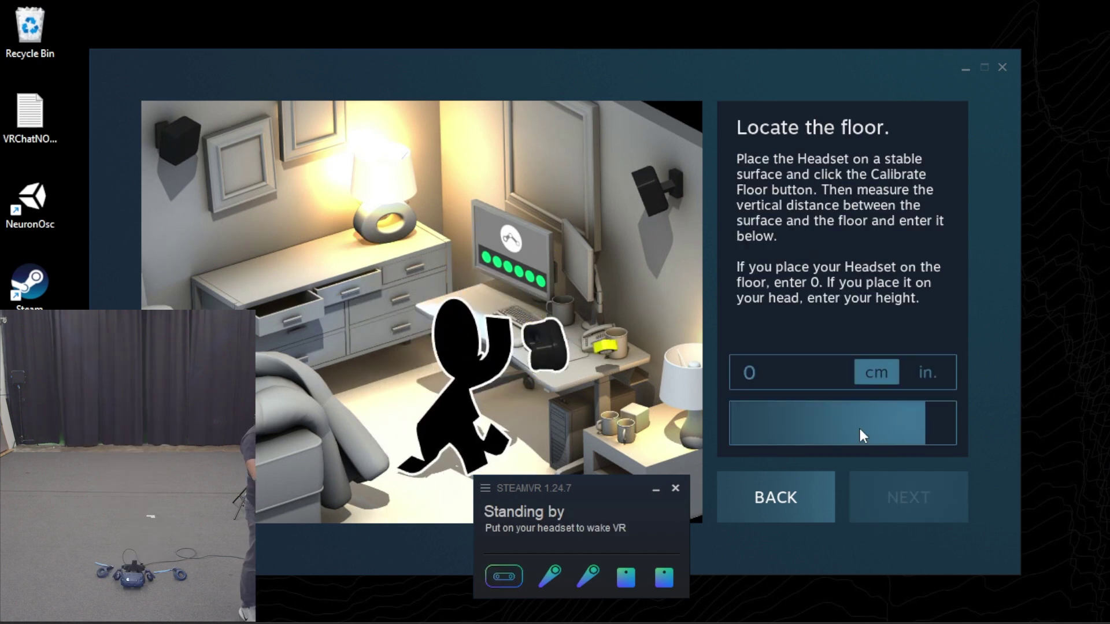
{"action": "left_click", "coordinate": [918, 490]}
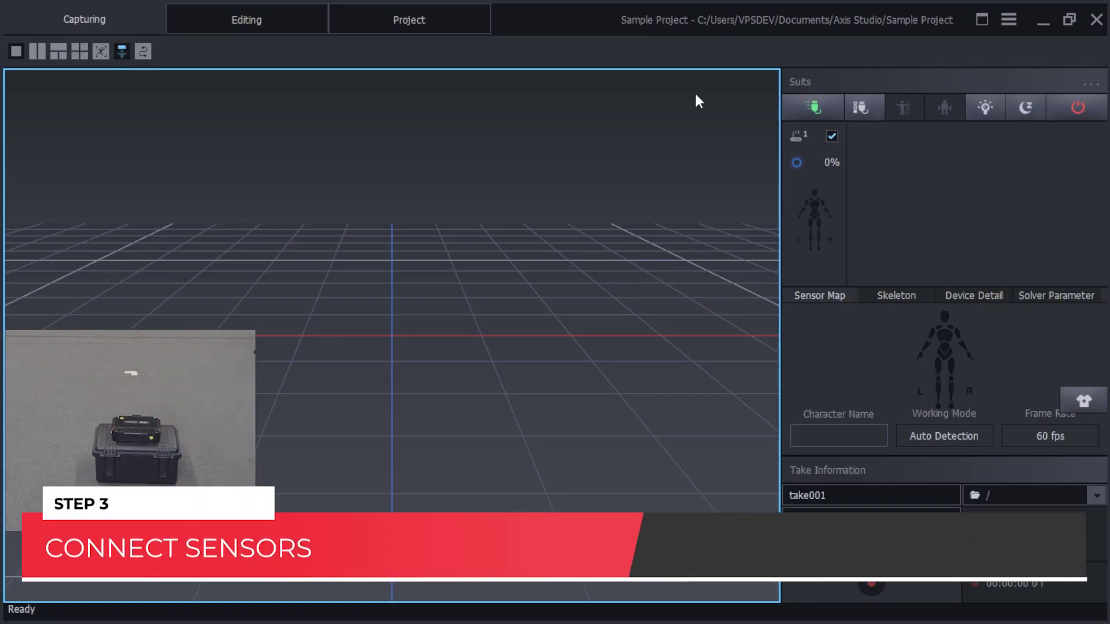
- Start connecting the suit's sensors from the Sample Project's Capturing view
{"action": "left_click", "coordinate": [817, 105]}
- Continue past Sensor Wear to the calibration pose, then review each sensor's signal and magnetic status in Device Detail
{"action": "left_click", "coordinate": [828, 493]}
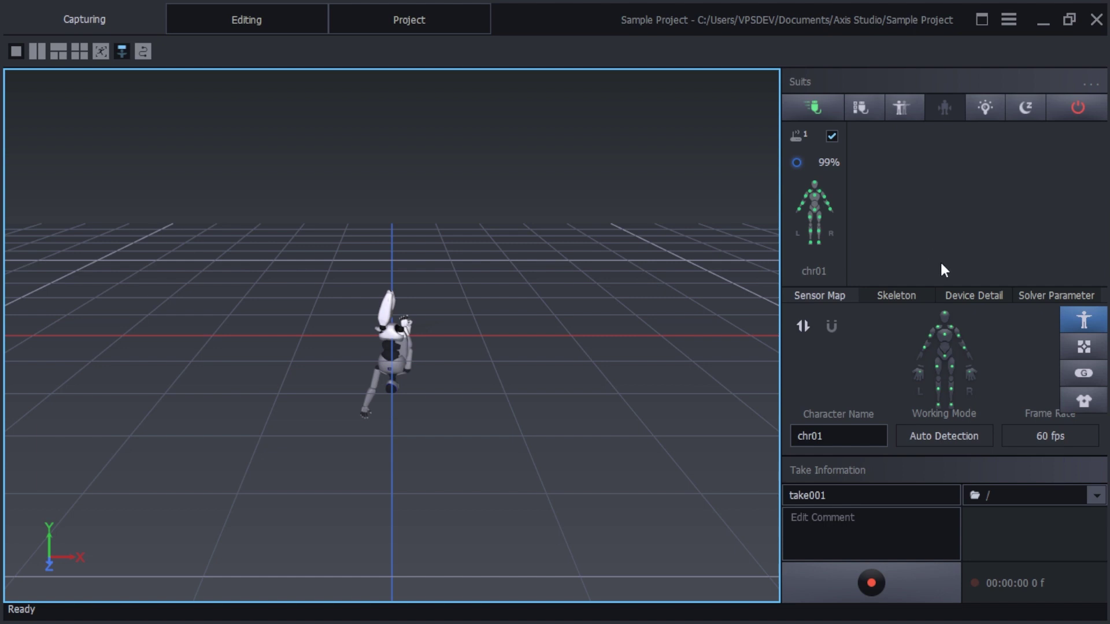
{"action": "left_click", "coordinate": [948, 295]}
{"action": "scroll", "coordinate": [946, 376], "scroll_direction": "down", "scroll_amount": 4}
{"action": "scroll", "coordinate": [932, 376], "scroll_direction": "up", "scroll_amount": 4}
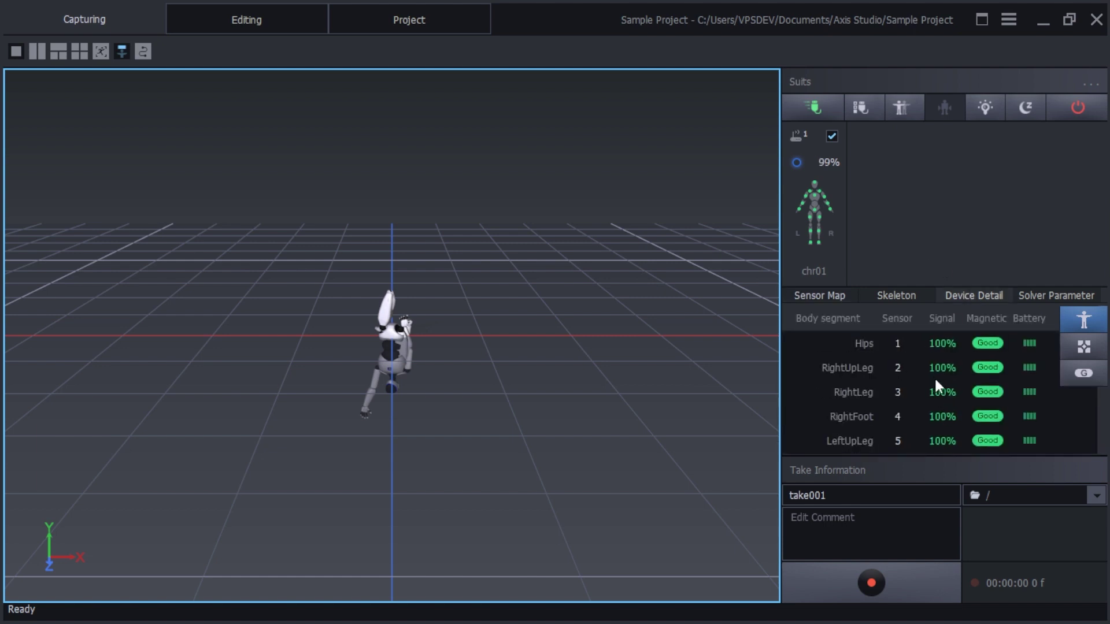
{"action": "left_click", "coordinate": [1008, 20]}
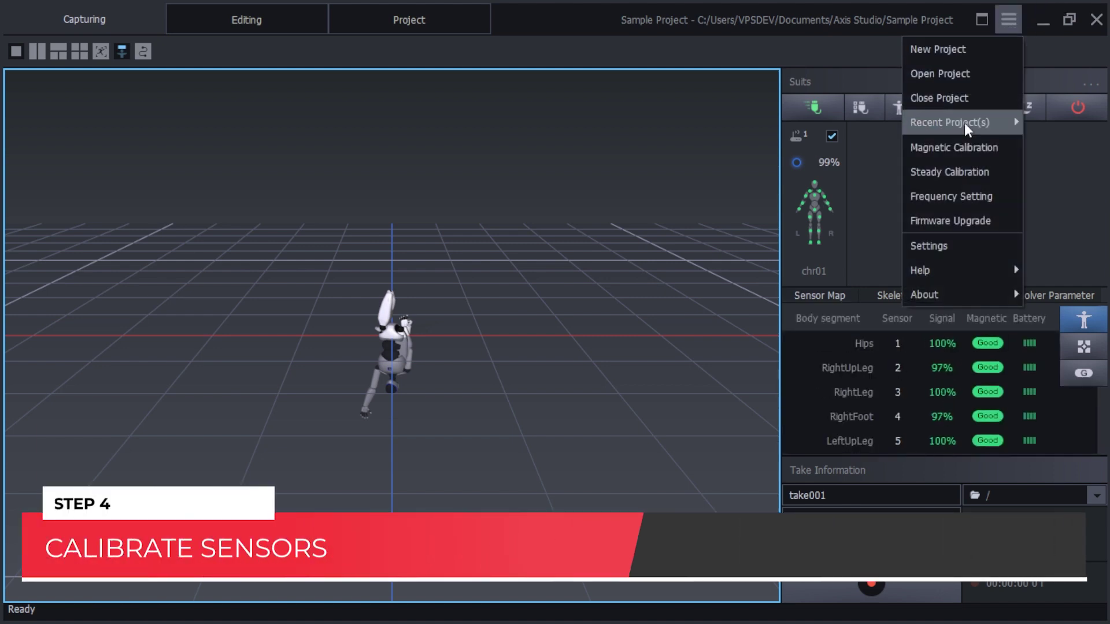
- Run Magnetic Calibration on the connected sensors until data acquisition finishes, then dismiss the message
{"action": "left_click", "coordinate": [962, 147]}
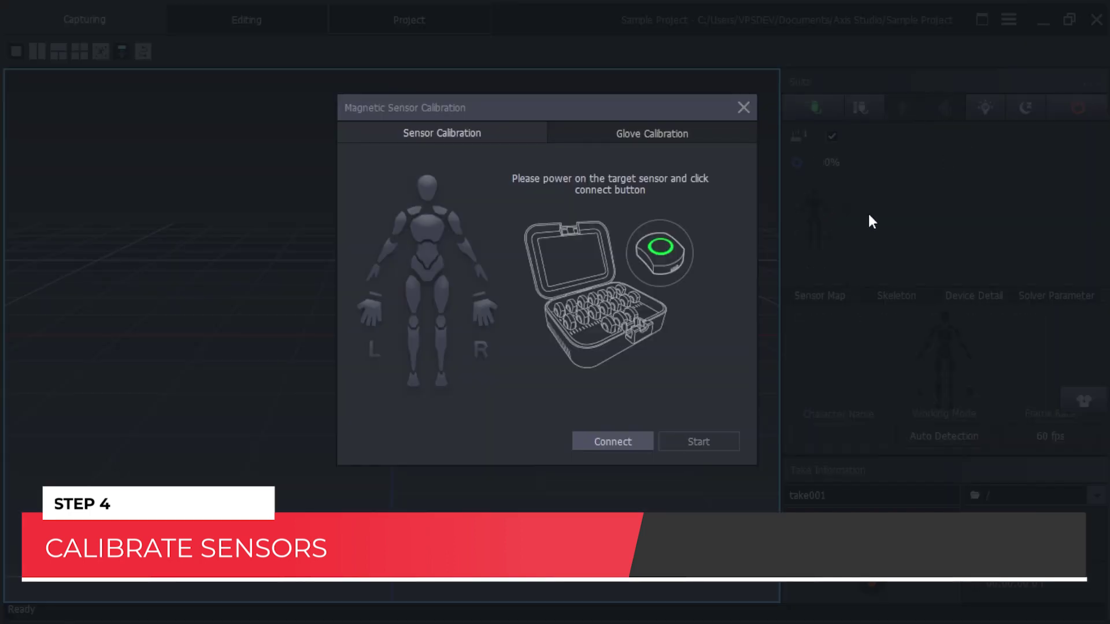
{"action": "left_click", "coordinate": [631, 443]}
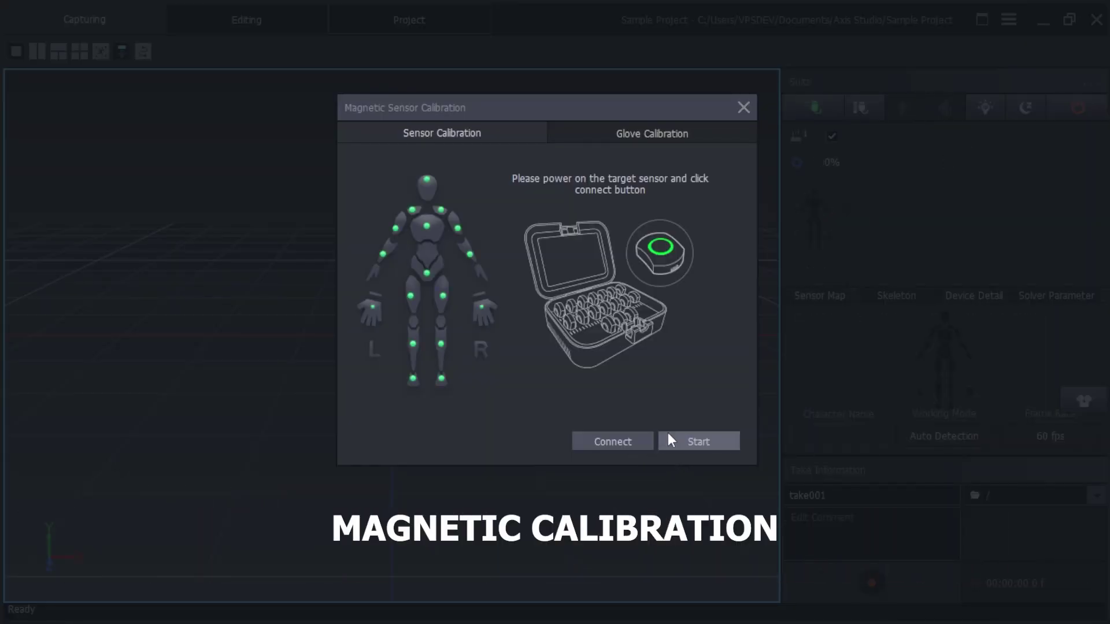
{"action": "left_click", "coordinate": [699, 441]}
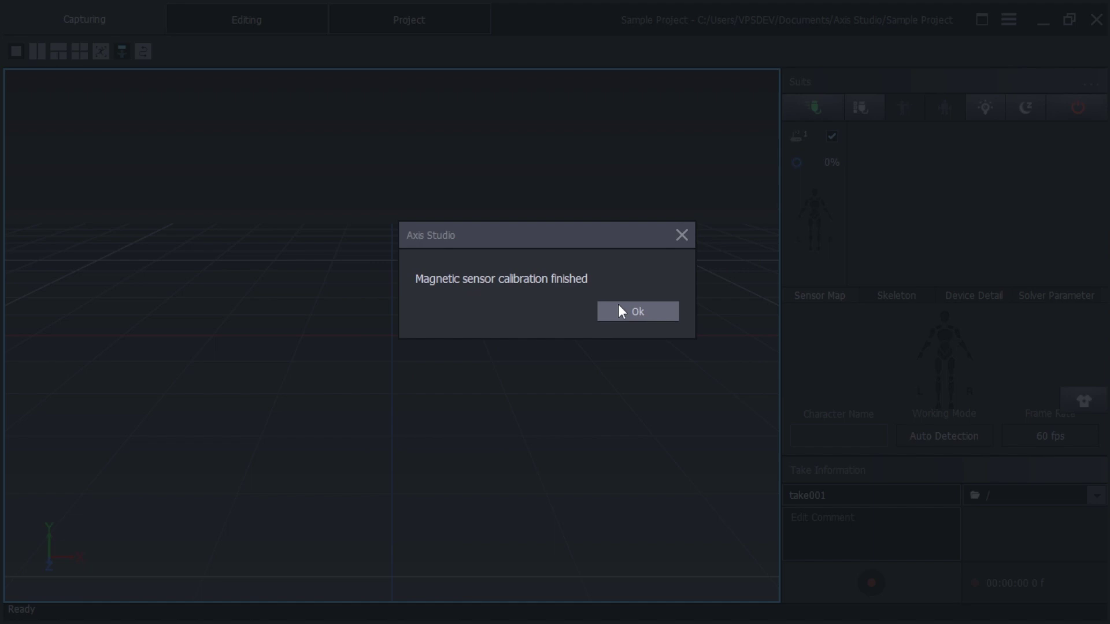
{"action": "left_click", "coordinate": [619, 306]}
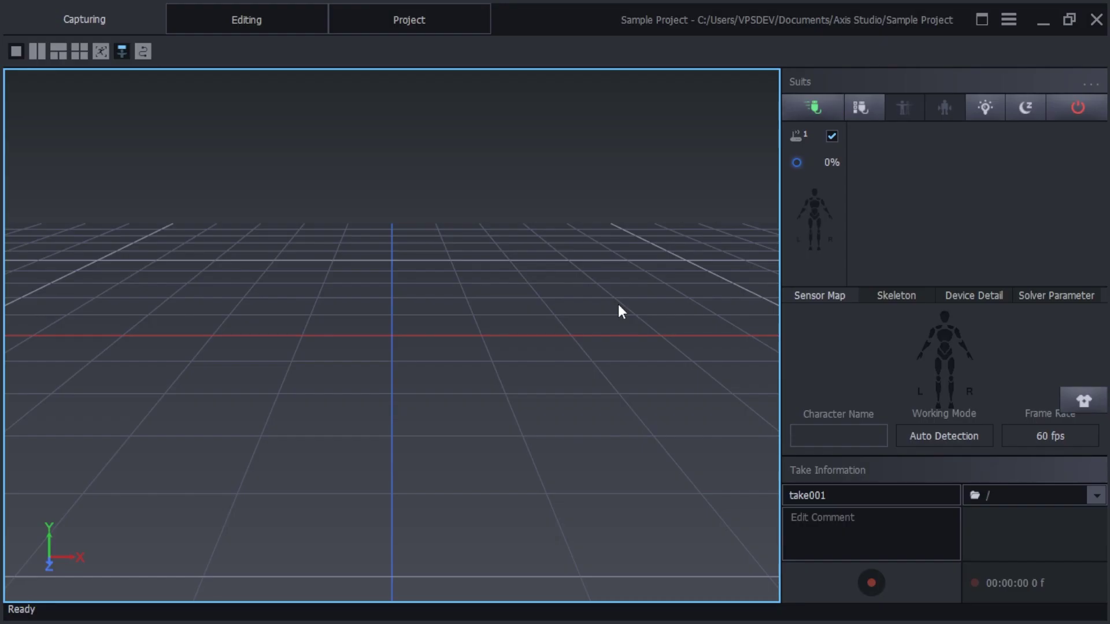
{"action": "left_click", "coordinate": [1009, 19]}
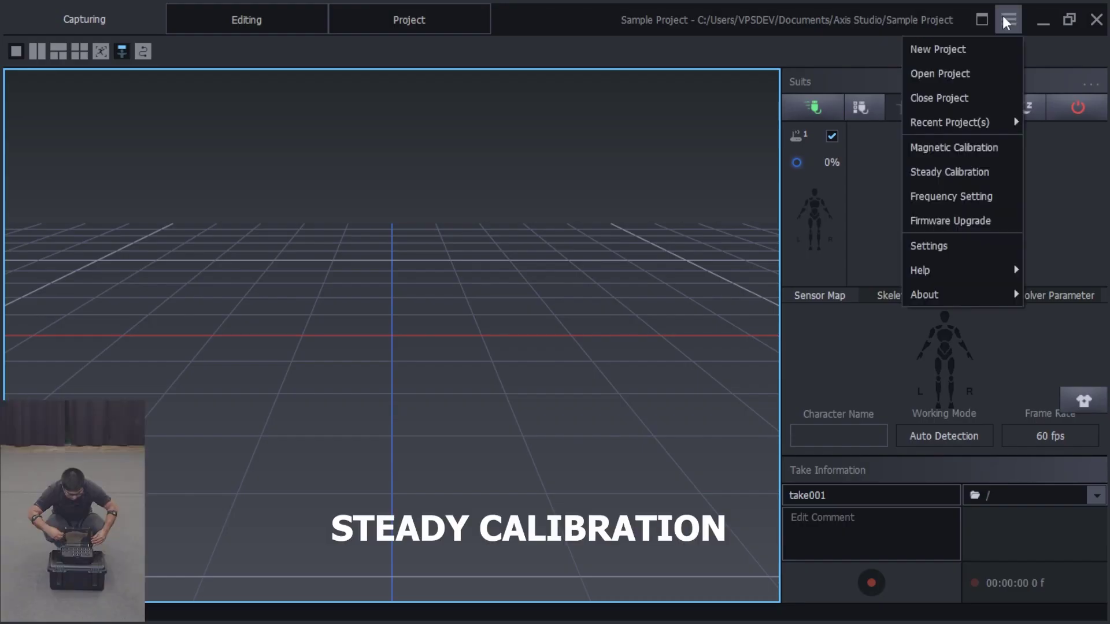
- Run Steady Calibration on the sensors resting in their case until it reports Calibration done
{"action": "left_click", "coordinate": [963, 171]}
{"action": "left_click", "coordinate": [632, 418]}
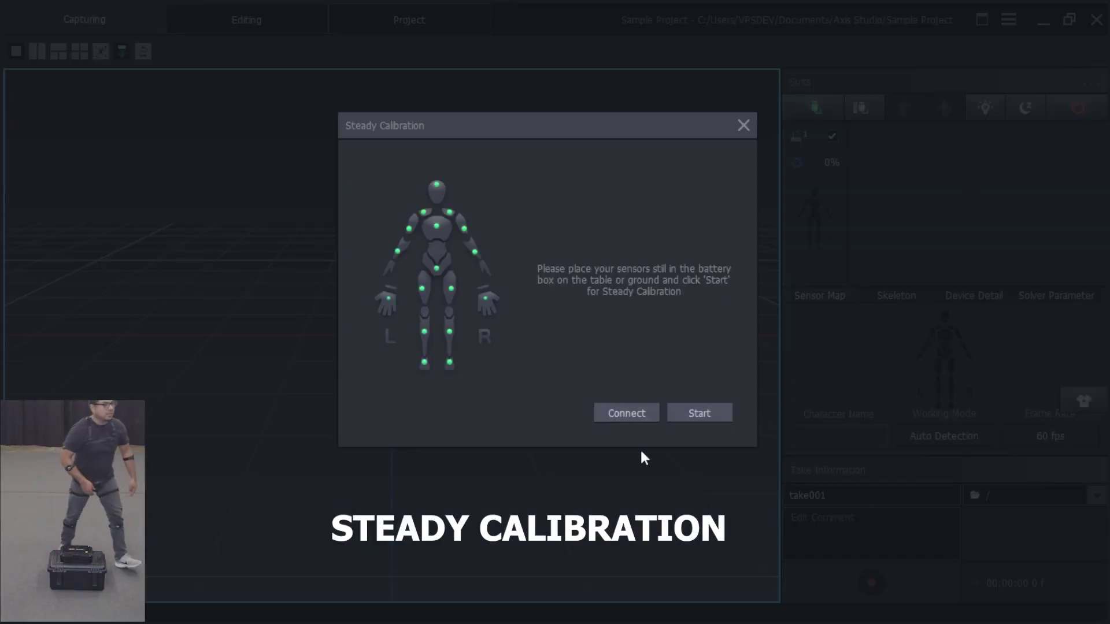
{"action": "left_click", "coordinate": [690, 414]}
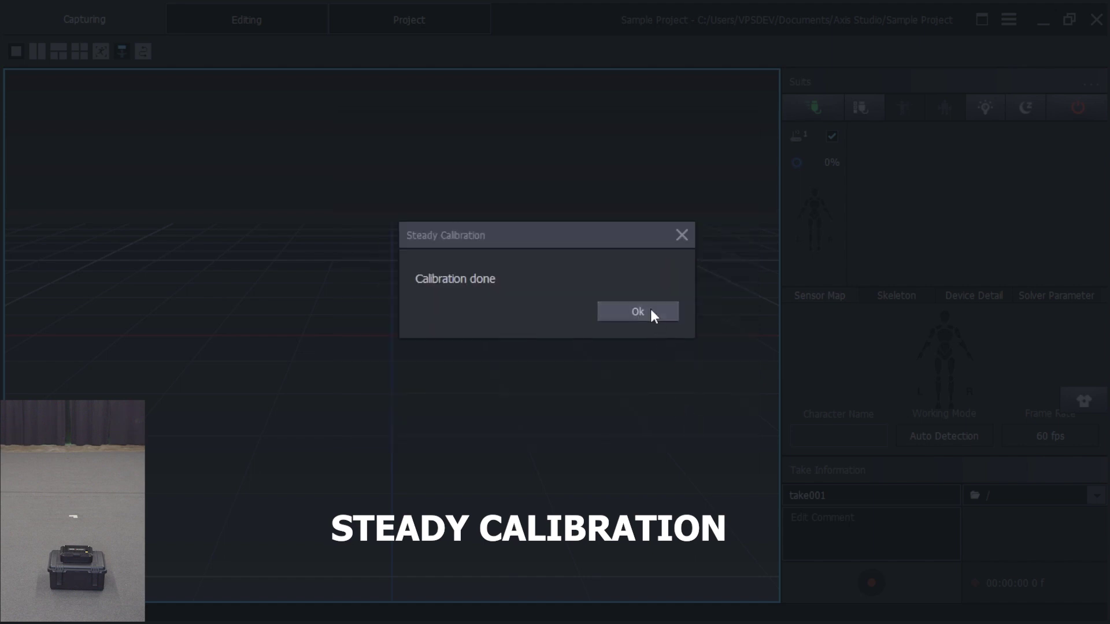
{"action": "left_click", "coordinate": [651, 310]}
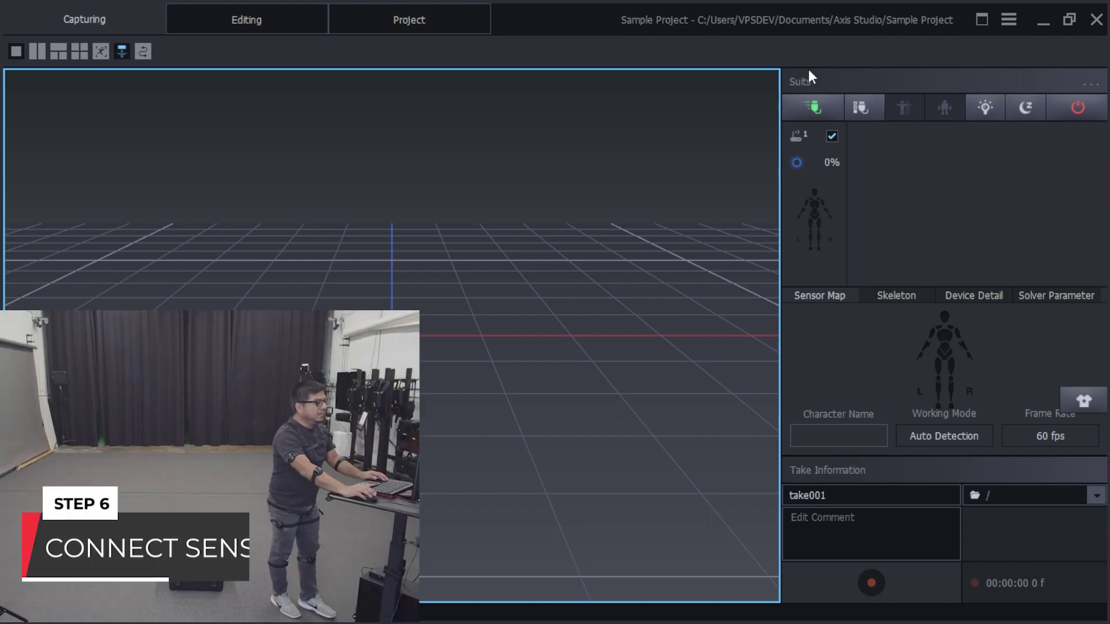
- Reconnect the worn sensors and proceed to the calibration posture so chr01 tracks the performer
{"action": "left_click", "coordinate": [817, 110]}
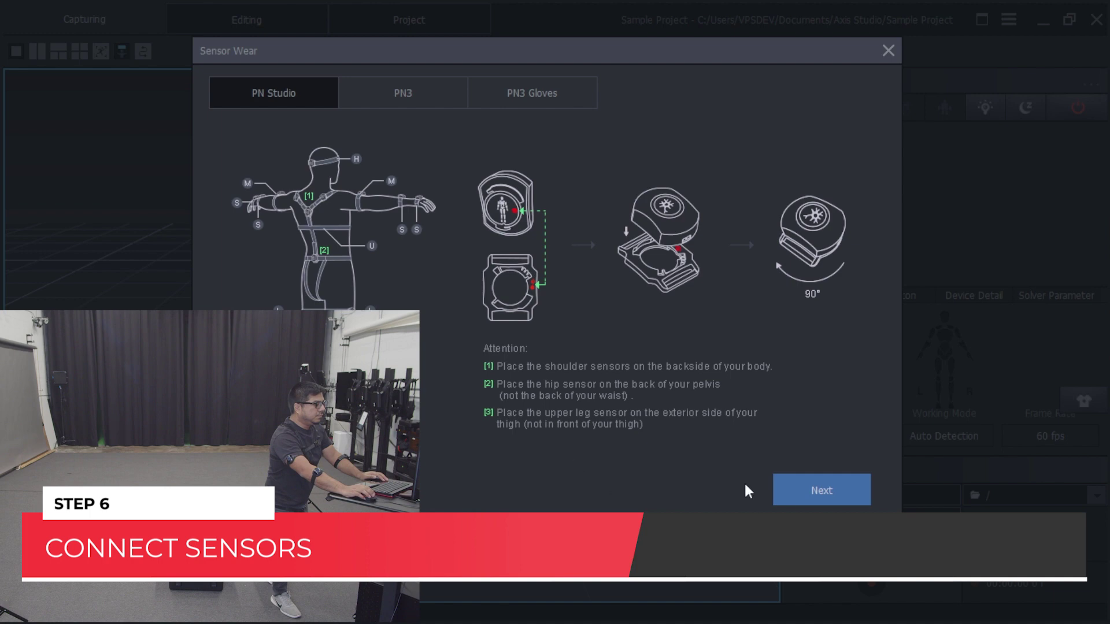
{"action": "left_click", "coordinate": [824, 493]}
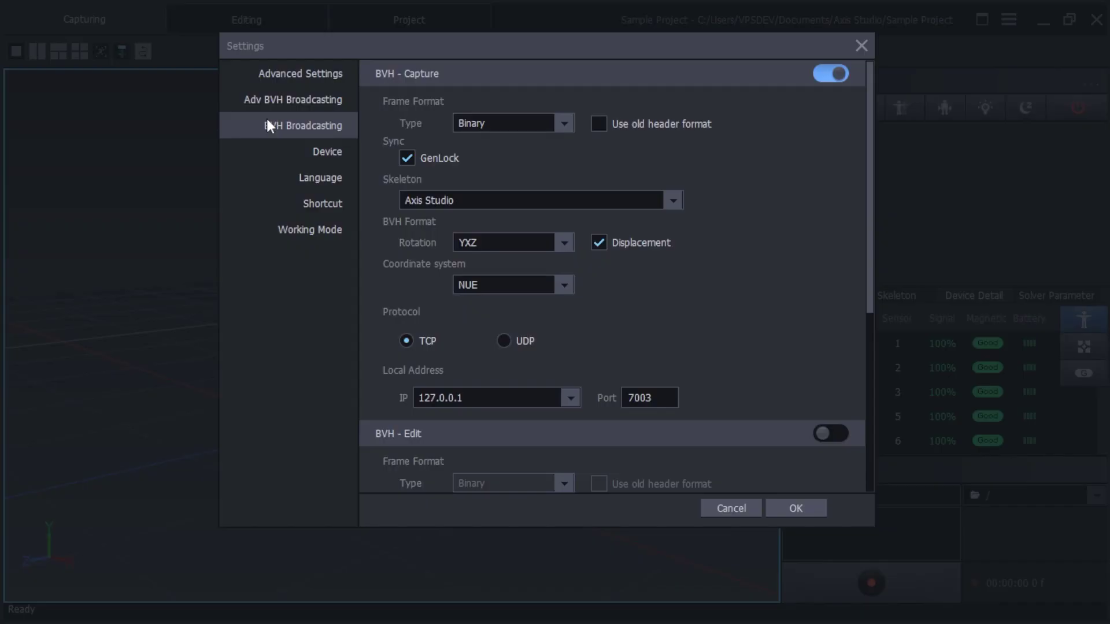
- Keep BVH - Capture broadcasting on with the Axis Studio skeleton over TCP 127.0.0.1:7003
{"action": "left_click", "coordinate": [821, 71]}
{"action": "left_click", "coordinate": [820, 68]}
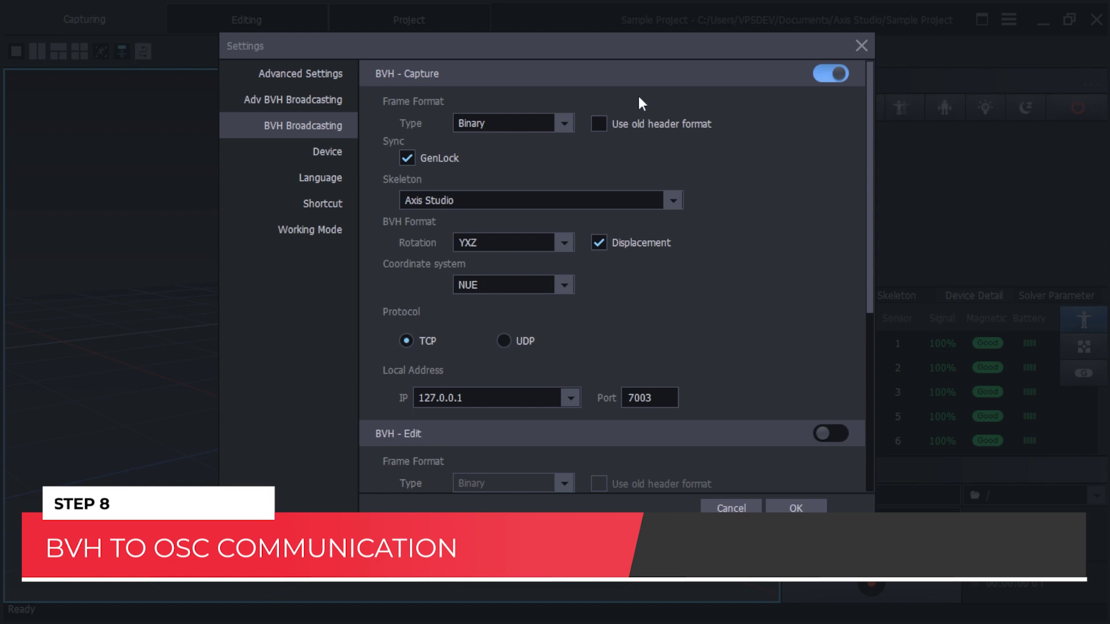
{"action": "left_click", "coordinate": [478, 200]}
{"action": "left_click", "coordinate": [470, 218]}
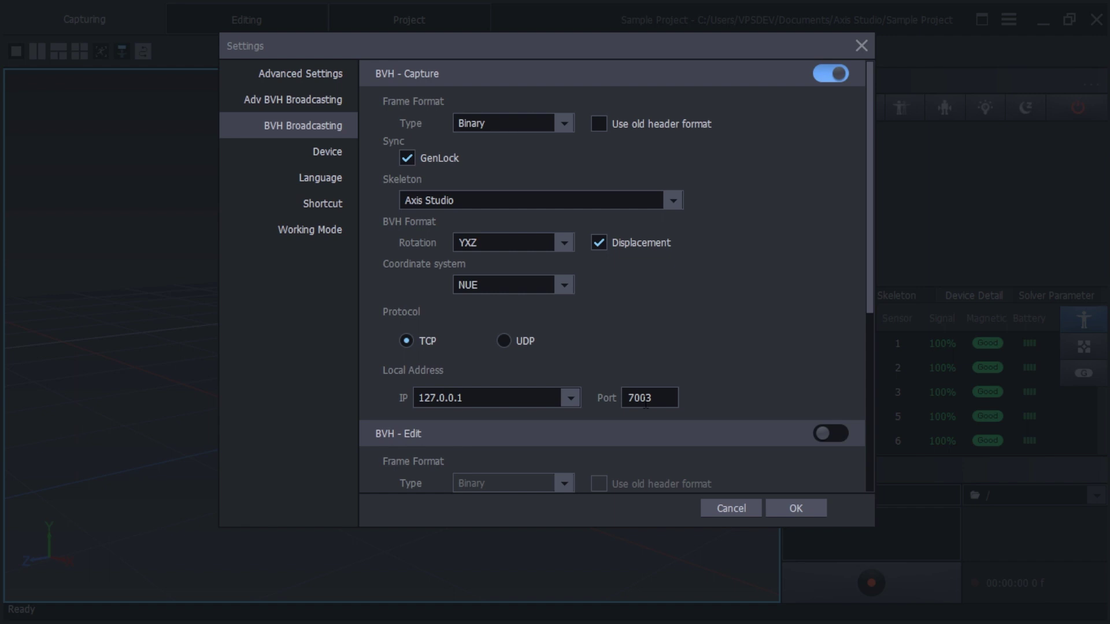
{"action": "left_click", "coordinate": [788, 509]}
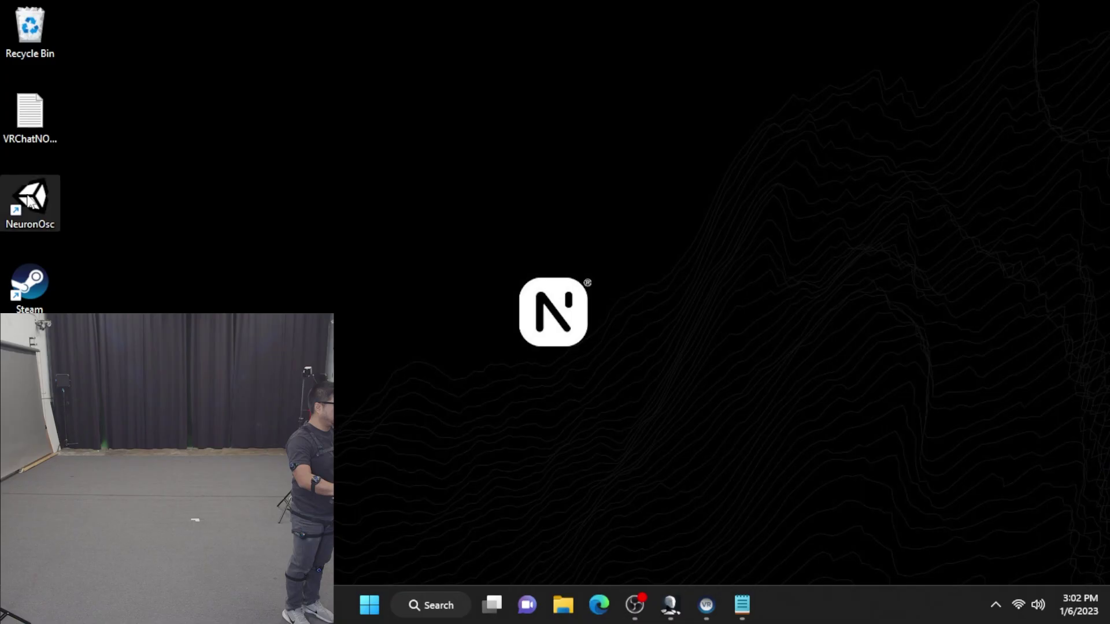
- Launch NeuronOSC and run NeuronToVRChat to stream live motion to VRChat at 127.0.0.1
{"action": "double_click", "coordinate": [30, 198]}
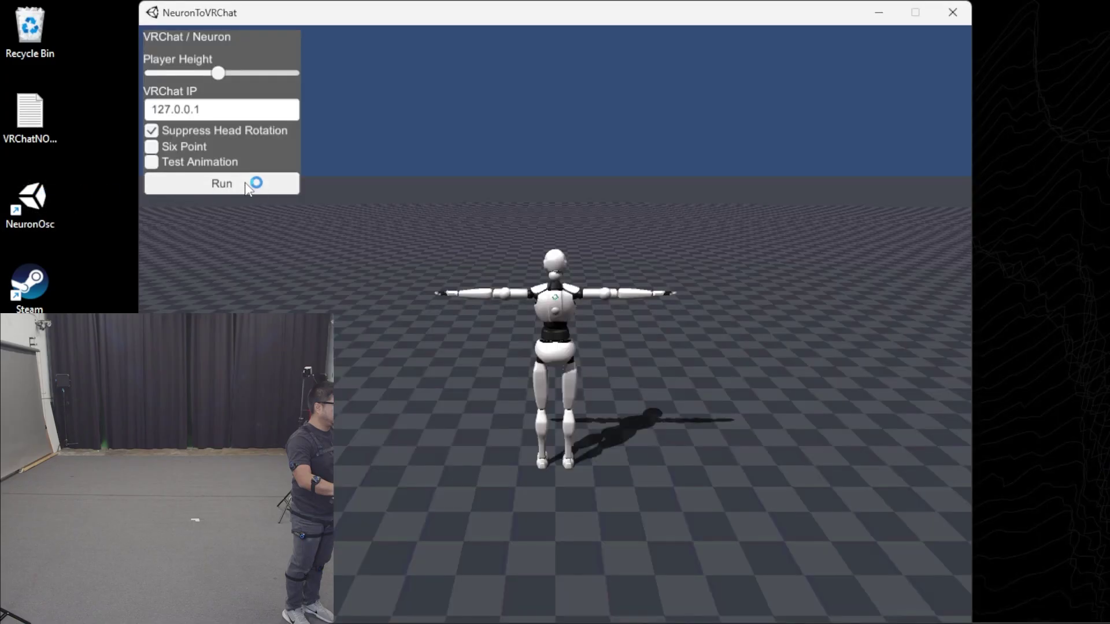
{"action": "left_click", "coordinate": [235, 181]}
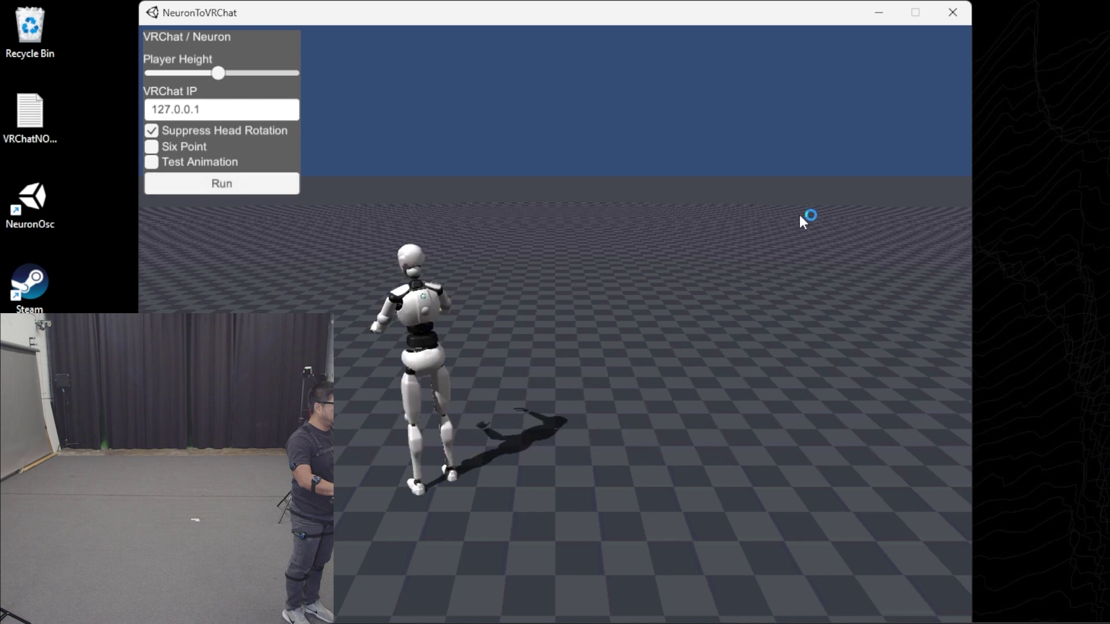